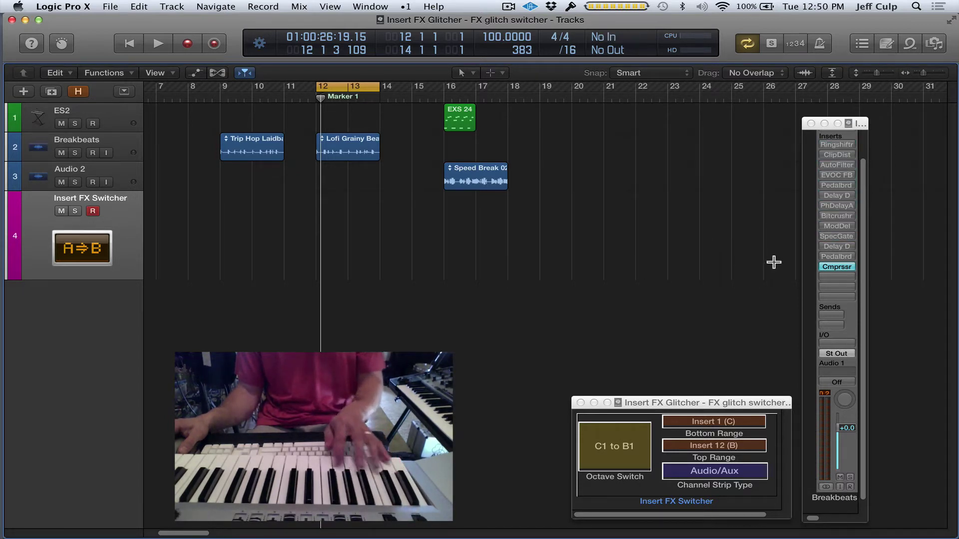
Open the Ringshifter, Clip Distortion, AutoFilter, Pedalboard and Delay Designer plug-ins on Breakbeats.
{"action": "left_click", "coordinate": [836, 144]}
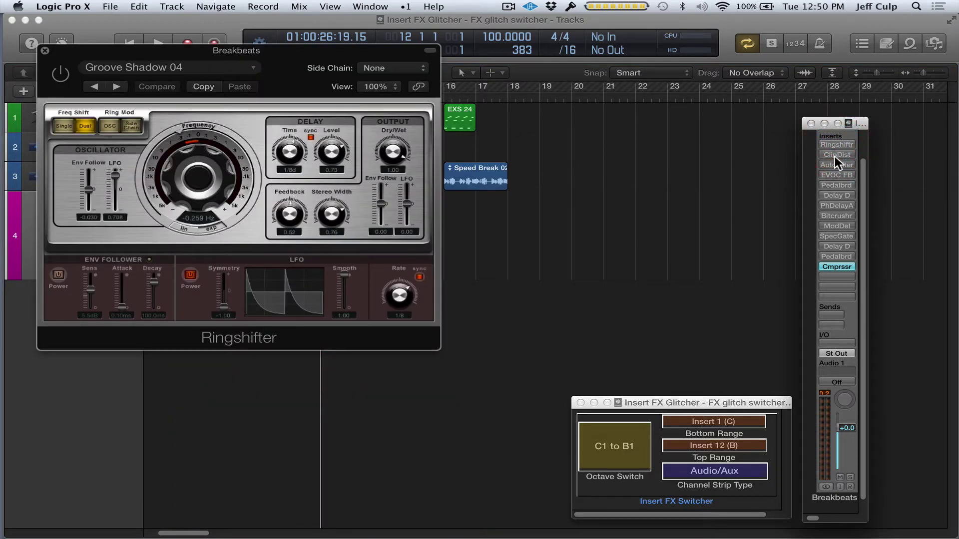
{"action": "left_click", "coordinate": [837, 155]}
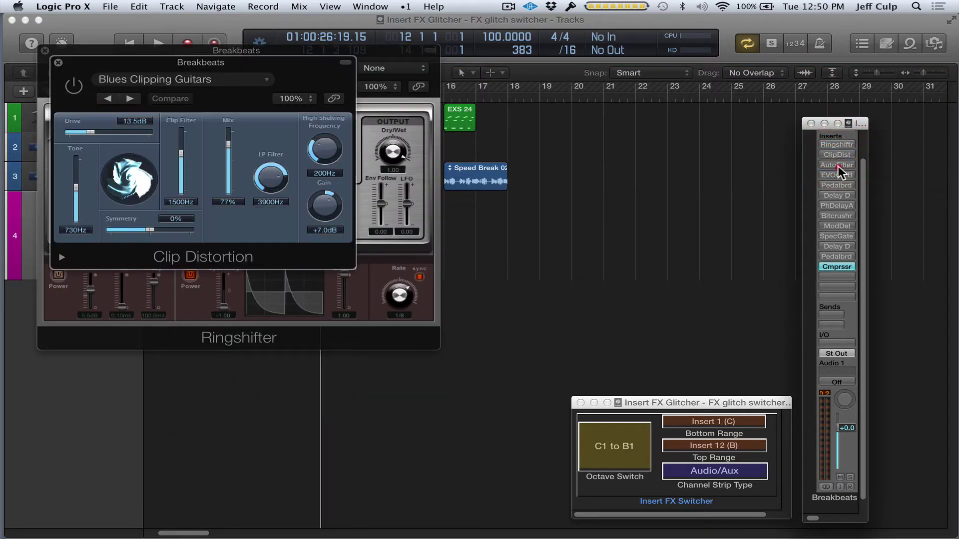
{"action": "left_click", "coordinate": [837, 165]}
{"action": "left_click", "coordinate": [837, 185]}
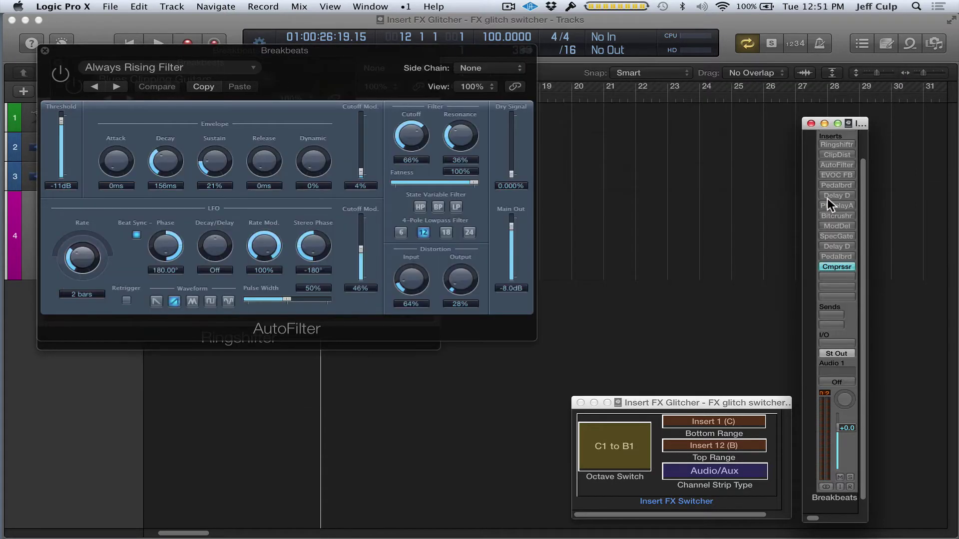
{"action": "left_click", "coordinate": [835, 196]}
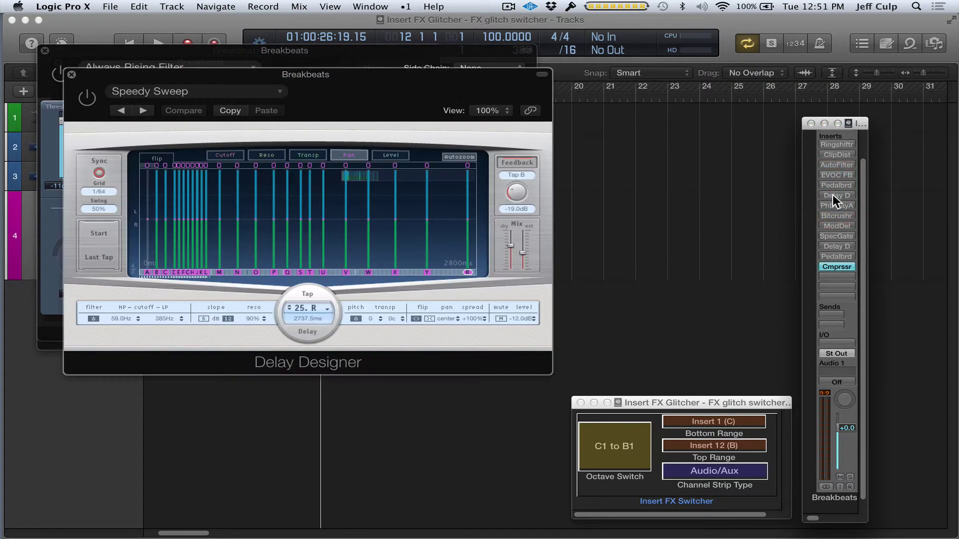
Close the plug-in windows and make the Breakbeats channel strip active.
{"action": "left_click", "coordinate": [70, 75]}
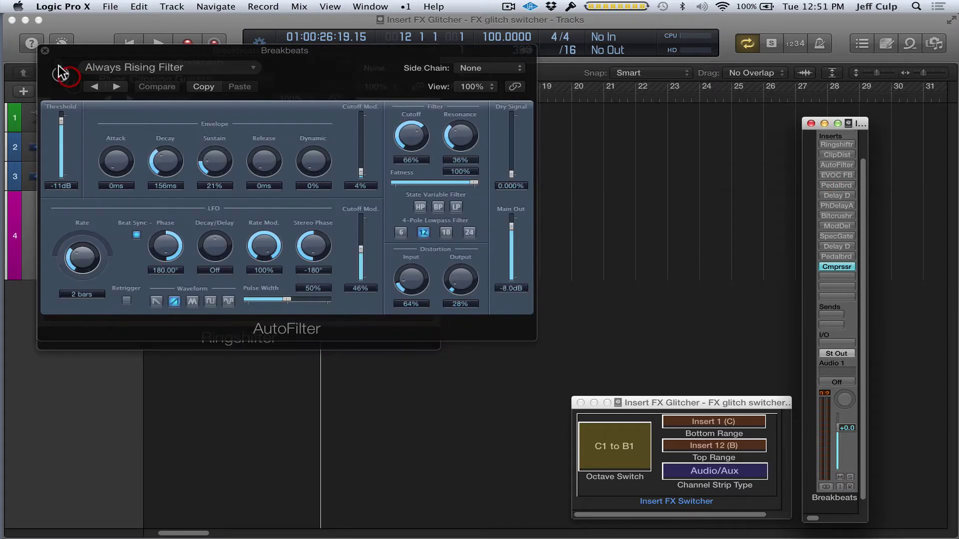
{"action": "left_click", "coordinate": [45, 57]}
{"action": "left_click", "coordinate": [58, 63]}
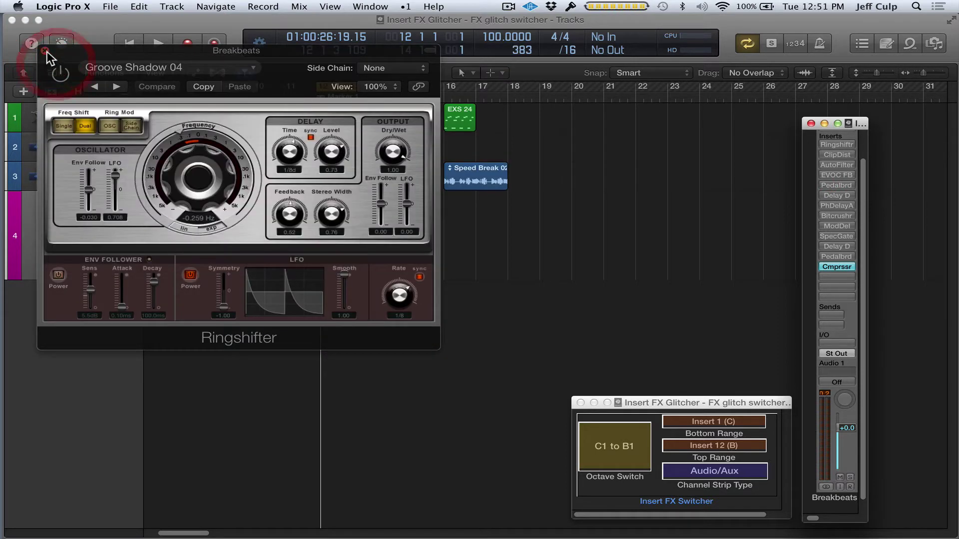
{"action": "left_click", "coordinate": [45, 50]}
{"action": "left_click", "coordinate": [715, 143]}
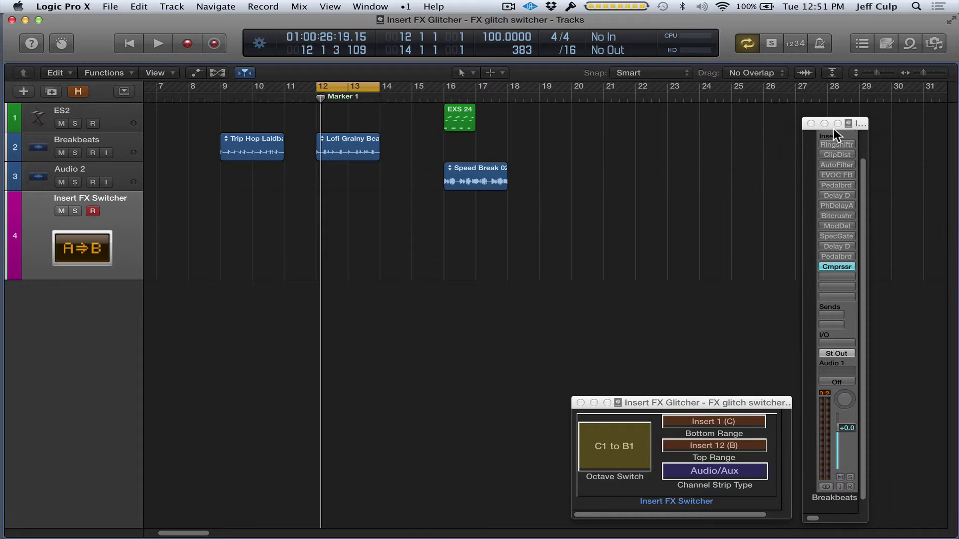
{"action": "left_click", "coordinate": [857, 125]}
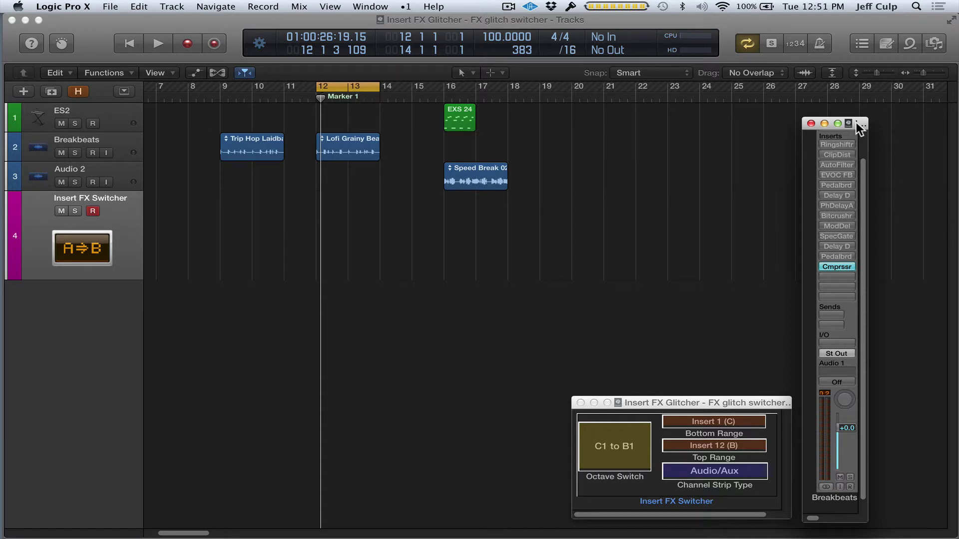
Play the project to hear the switched effects, then stop playback.
{"action": "key", "text": "space"}
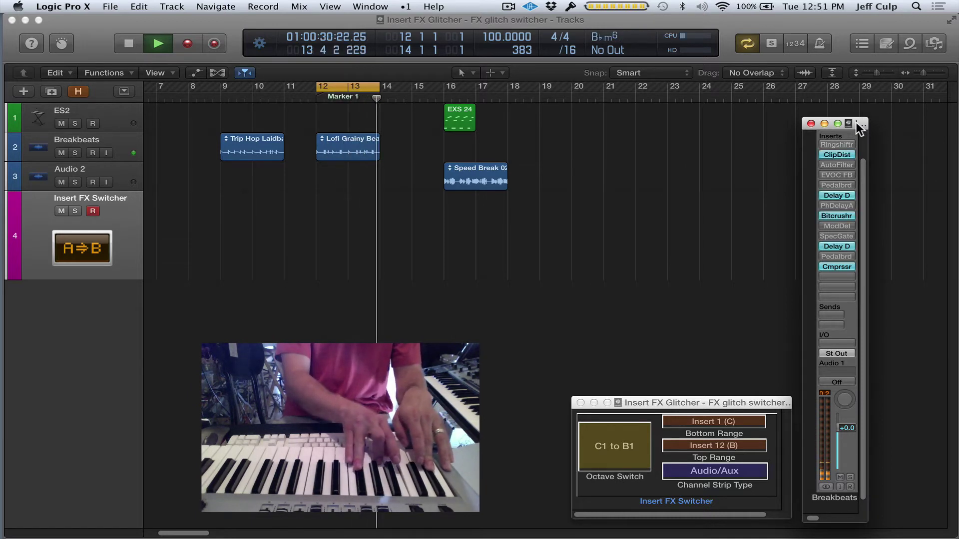
{"action": "key", "text": "space"}
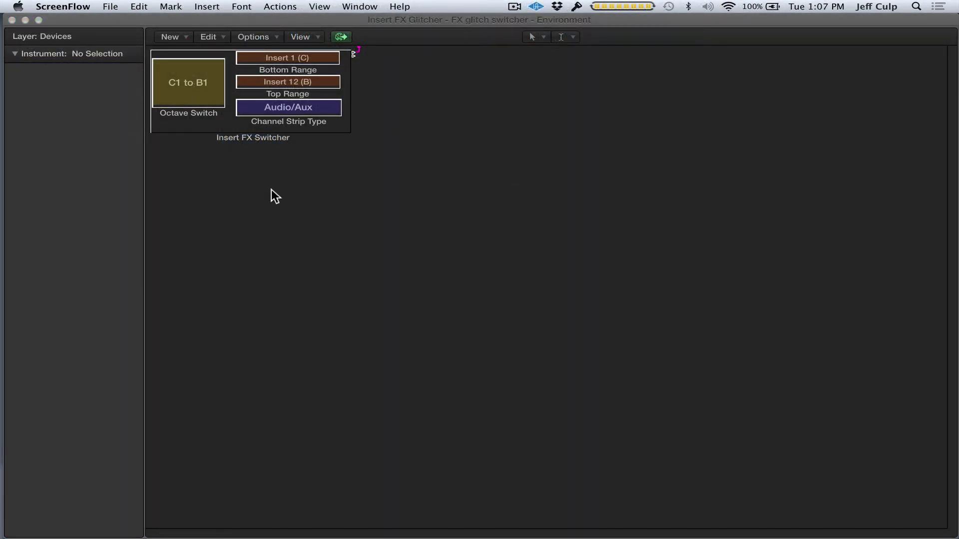
{"action": "left_click", "coordinate": [220, 126]}
{"action": "double_click", "coordinate": [220, 126]}
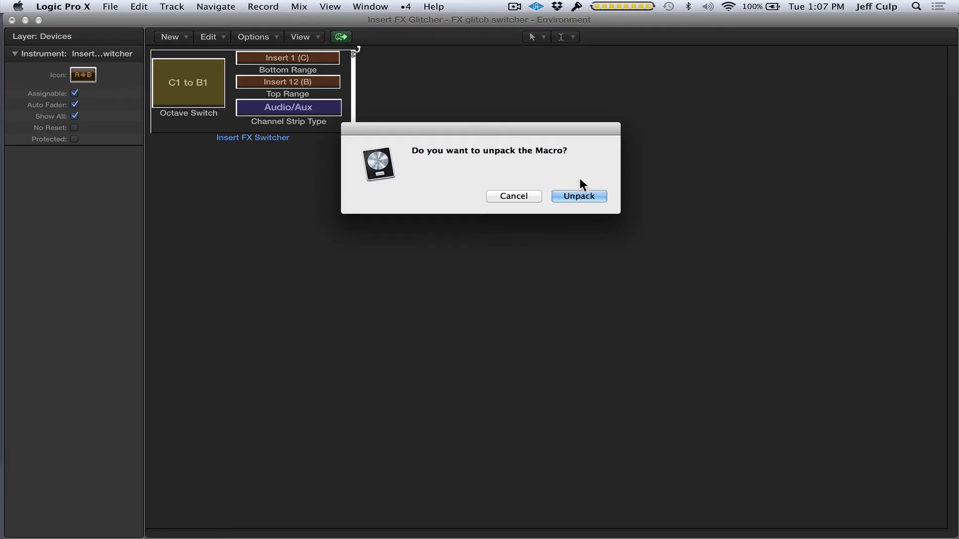
{"action": "left_click", "coordinate": [582, 195]}
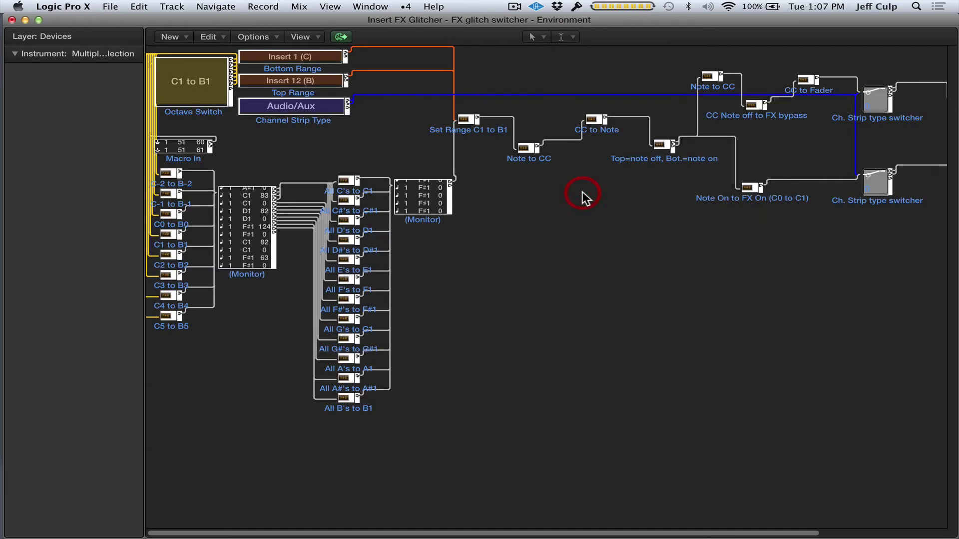
{"action": "left_click", "coordinate": [517, 250]}
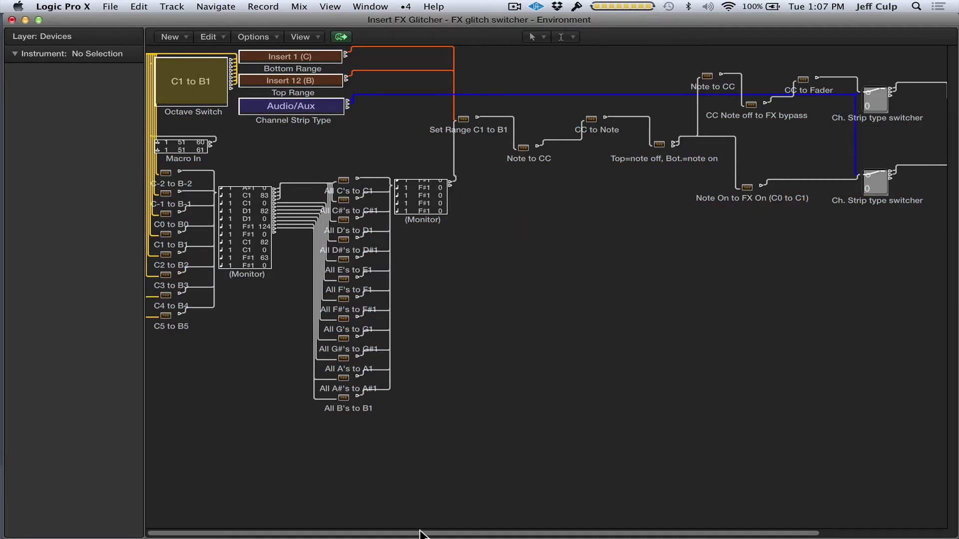
{"action": "left_click_drag", "start_coordinate": [419, 534], "coordinate": [492, 533]}
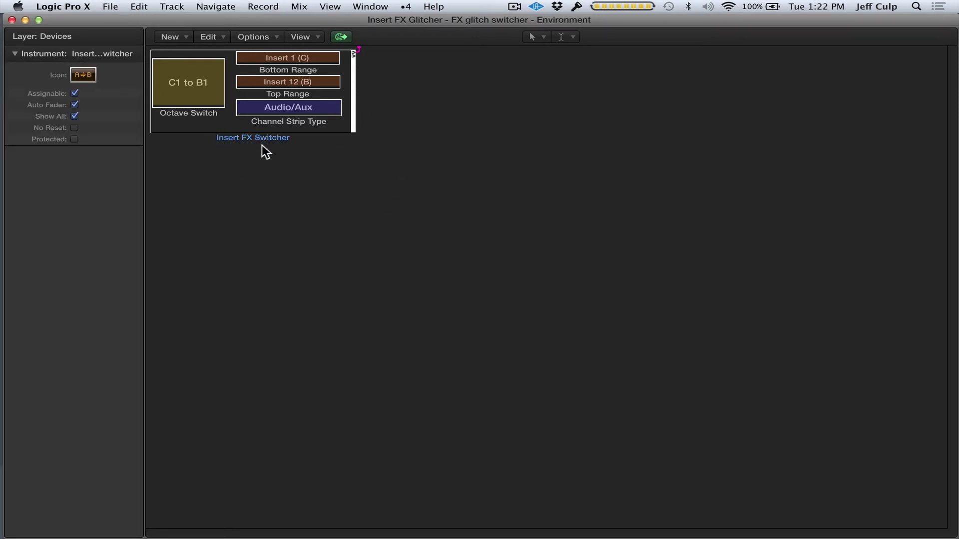
Show the Inspector and select the Insert FX Switcher name to see Assignable, Auto Fader and Show All.
{"action": "key", "text": "i"}
{"action": "key", "text": "i"}
{"action": "left_click", "coordinate": [73, 100]}
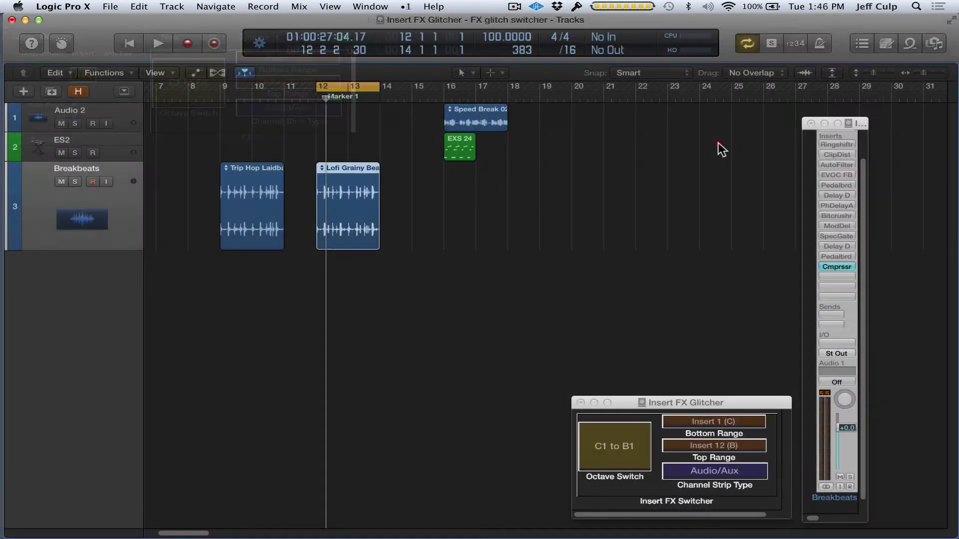
Select the Breakbeats track in the Tracks area, briefly checking the ES2 track along the way.
{"action": "left_click", "coordinate": [718, 142]}
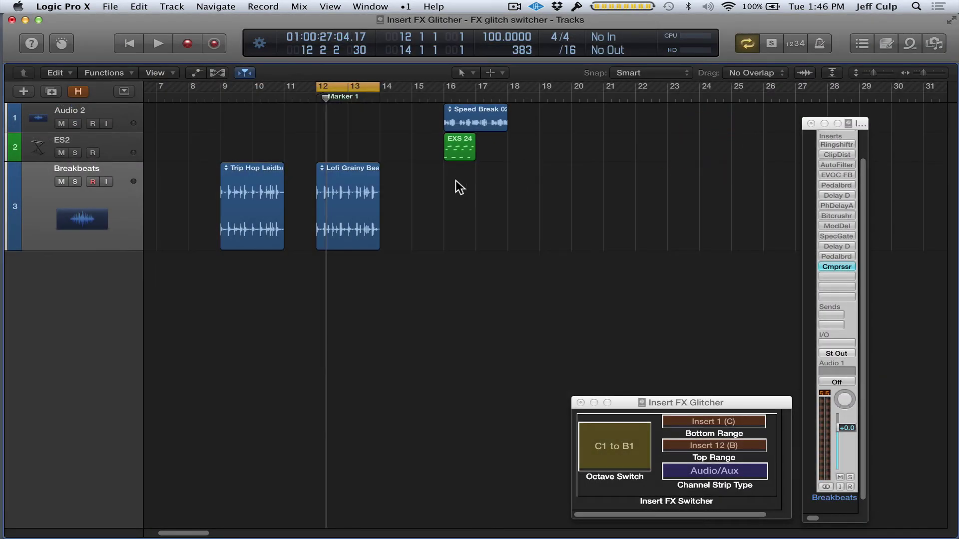
{"action": "left_click", "coordinate": [118, 170]}
{"action": "left_click", "coordinate": [106, 132]}
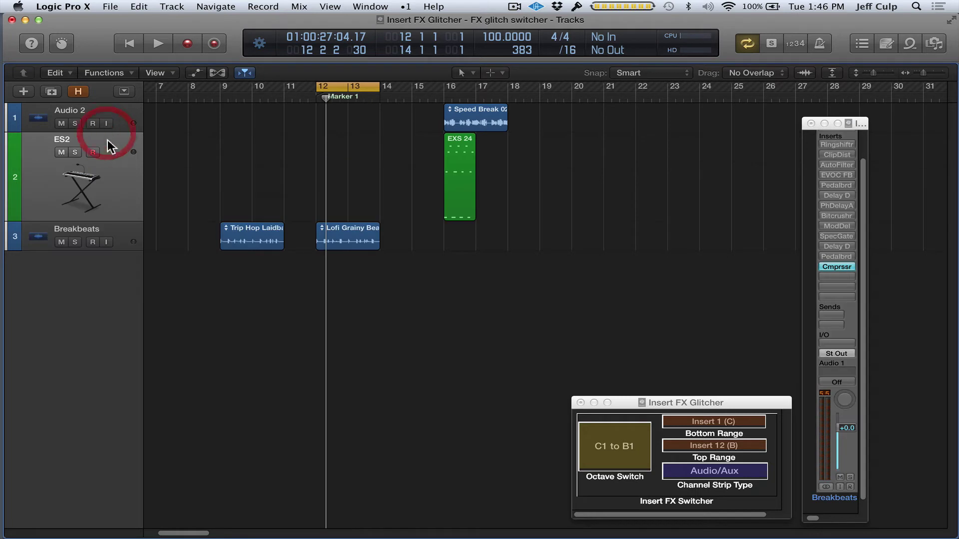
{"action": "left_click", "coordinate": [121, 226]}
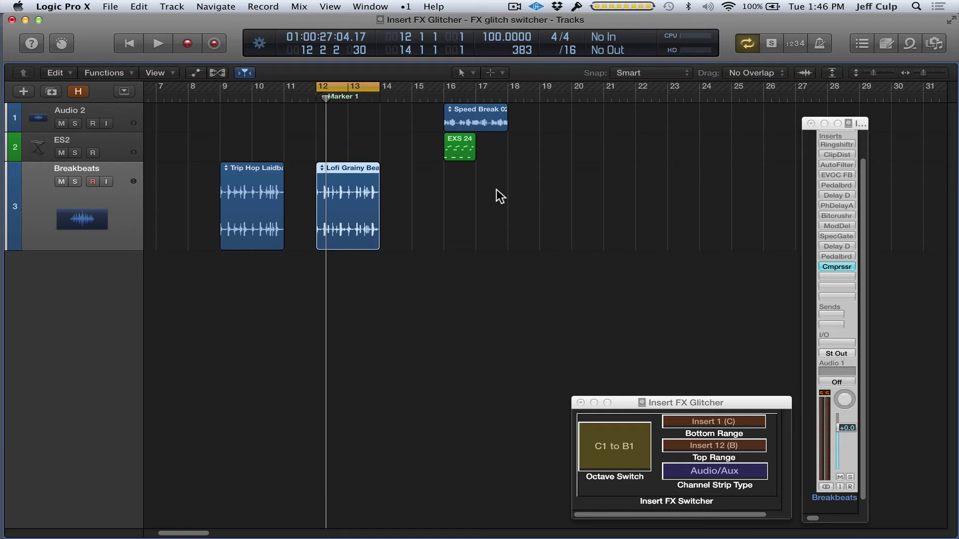
Create an External MIDI track, IAC Driver Bus 1 1, as track 4 and select it.
{"action": "left_click", "coordinate": [20, 89]}
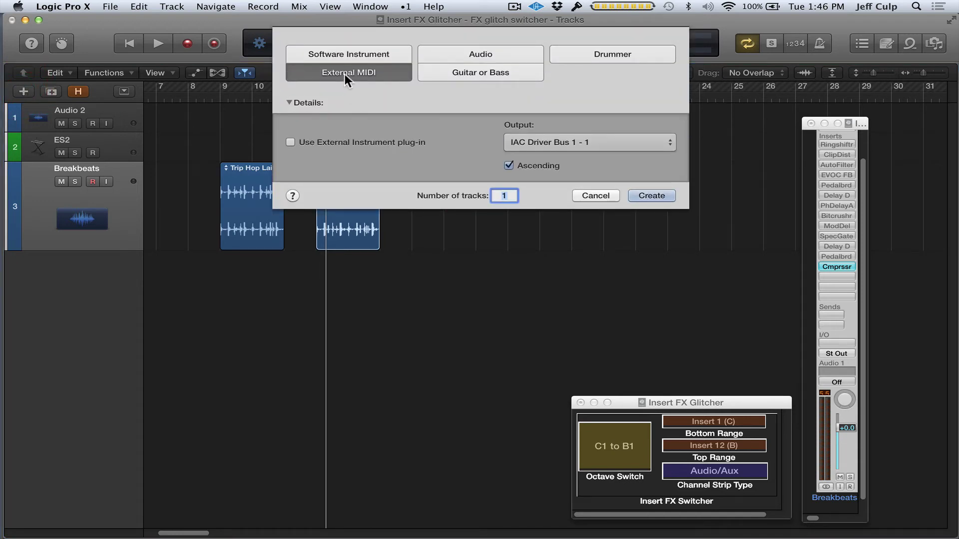
{"action": "left_click", "coordinate": [346, 70]}
{"action": "left_click", "coordinate": [661, 193]}
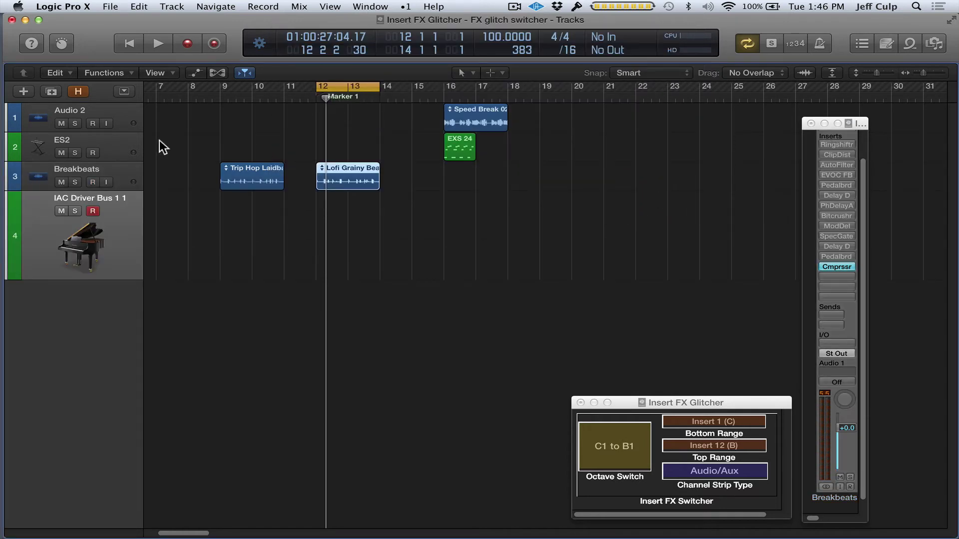
{"action": "left_click", "coordinate": [121, 214]}
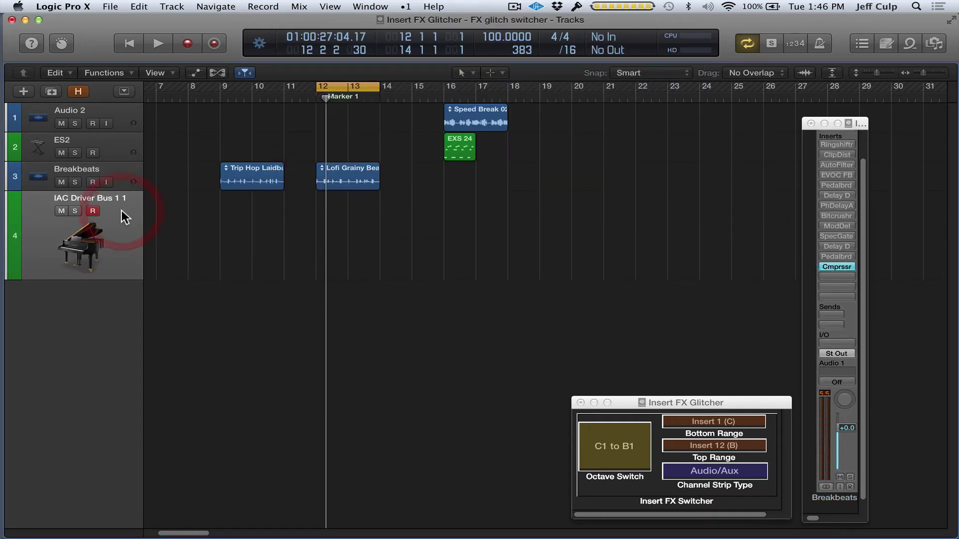
Reassign track 4 to Devices > Insert FX Switcher from its header's context menu.
{"action": "right_click", "coordinate": [122, 213]}
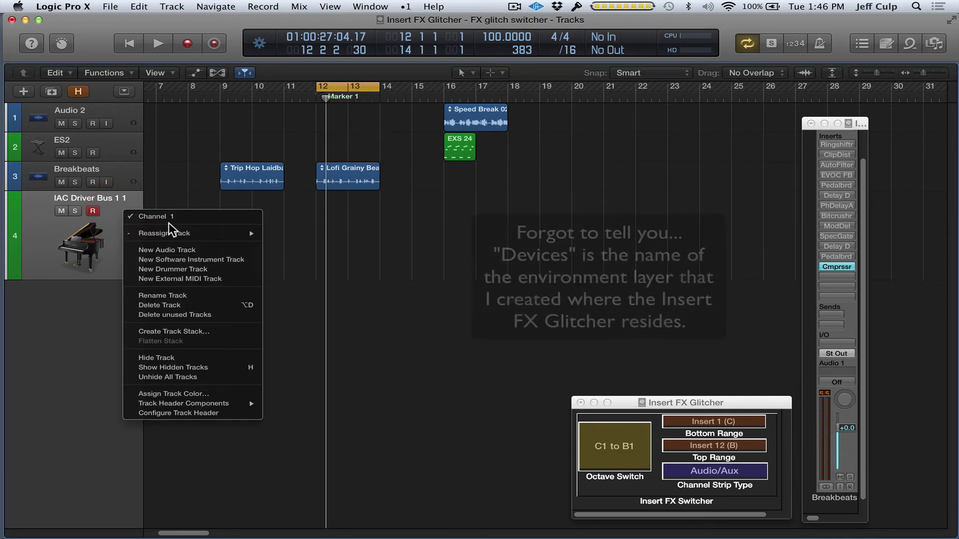
{"action": "mouse_move", "coordinate": [180, 236]}
{"action": "mouse_move", "coordinate": [298, 243]}
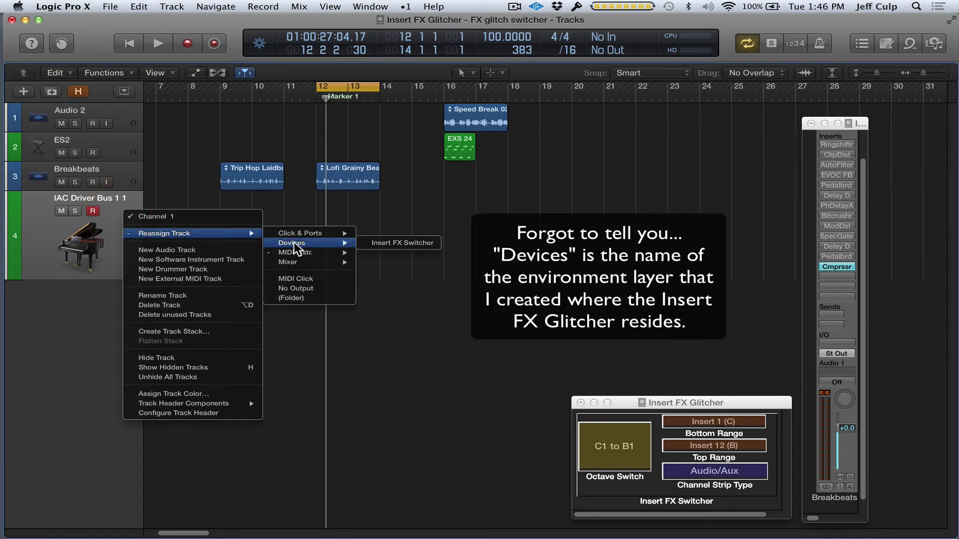
{"action": "left_click", "coordinate": [407, 243]}
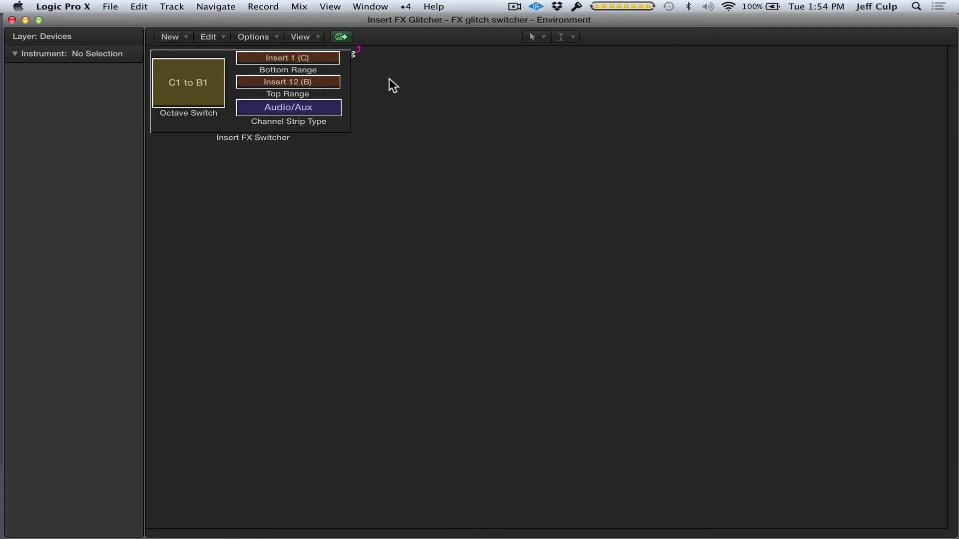
Cable the Insert FX Switcher object's output to Mixer > Audio > Breakbeats.
{"action": "left_click", "coordinate": [263, 141]}
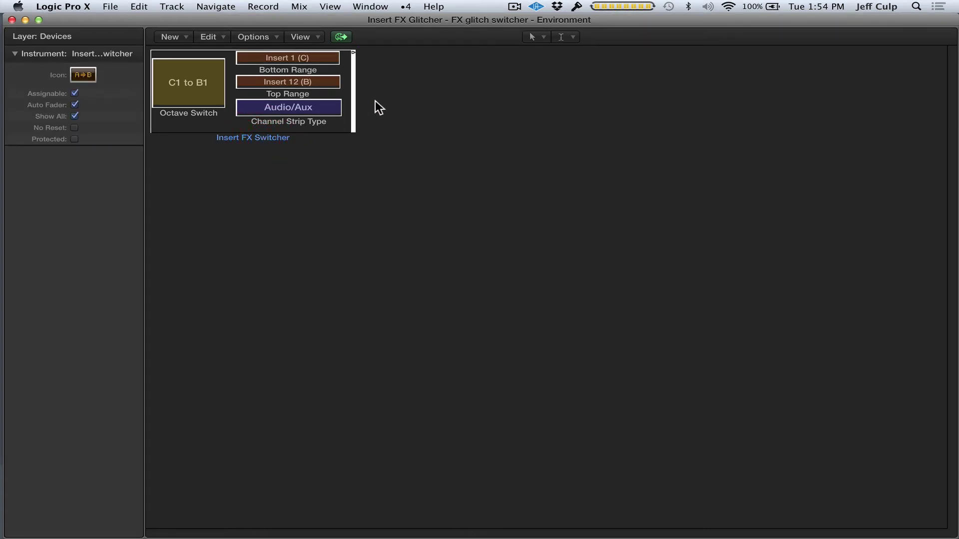
{"action": "left_click", "coordinate": [353, 51]}
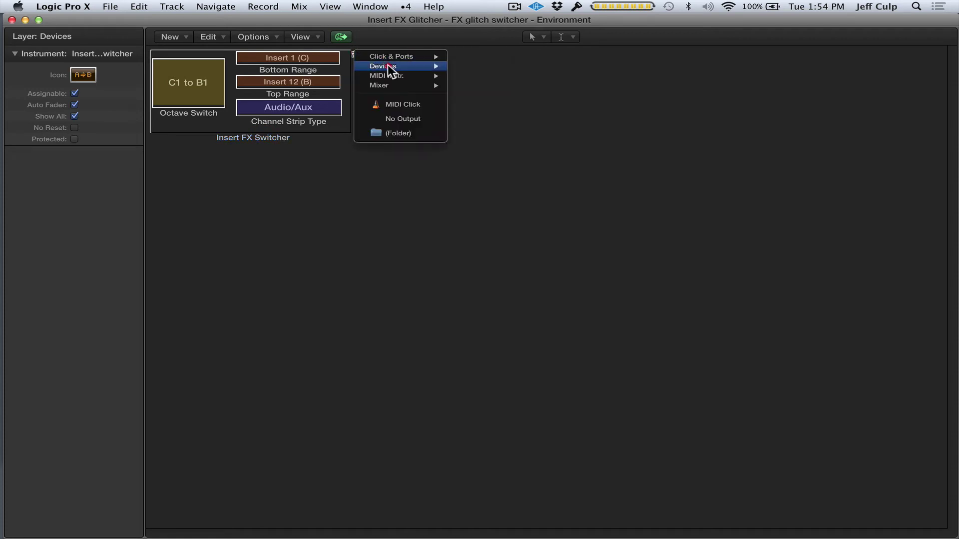
{"action": "mouse_move", "coordinate": [394, 76]}
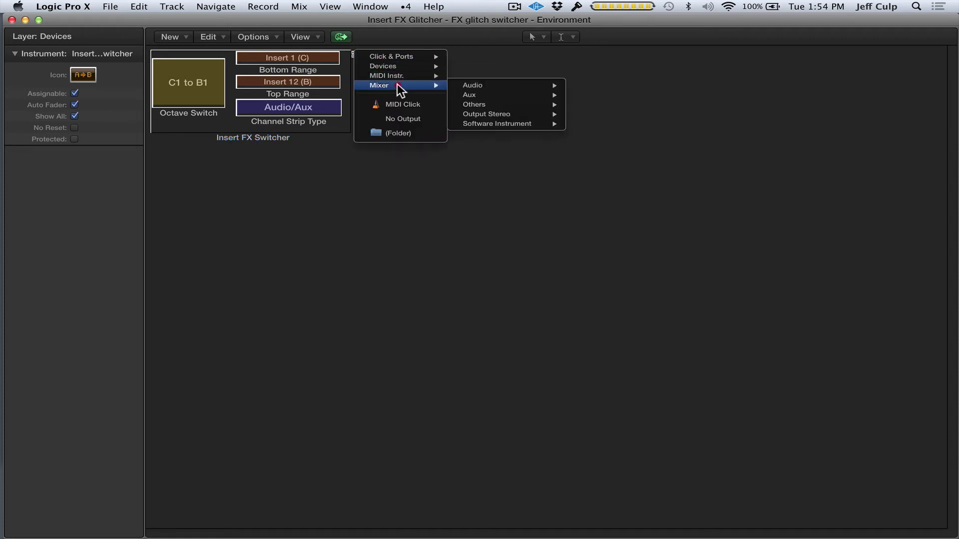
{"action": "mouse_move", "coordinate": [472, 92]}
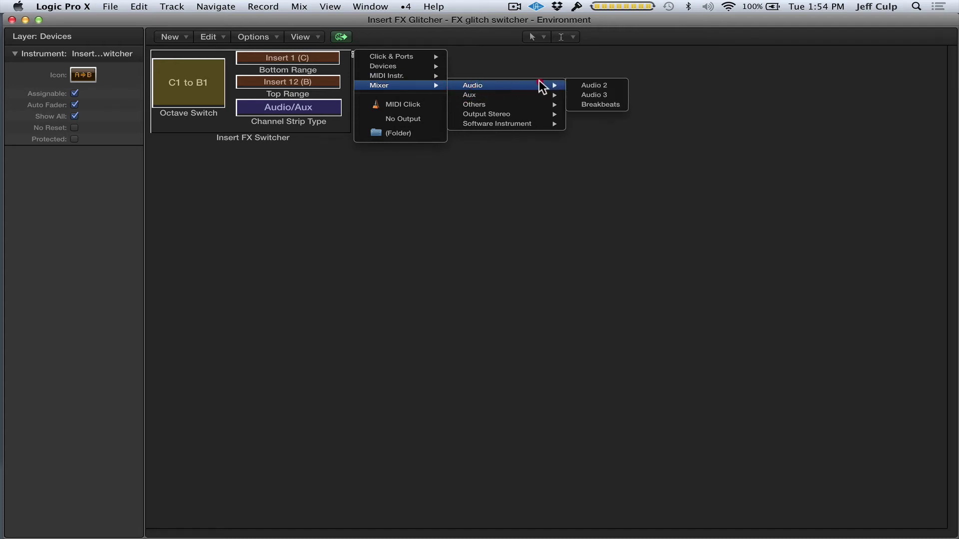
{"action": "left_click", "coordinate": [594, 105]}
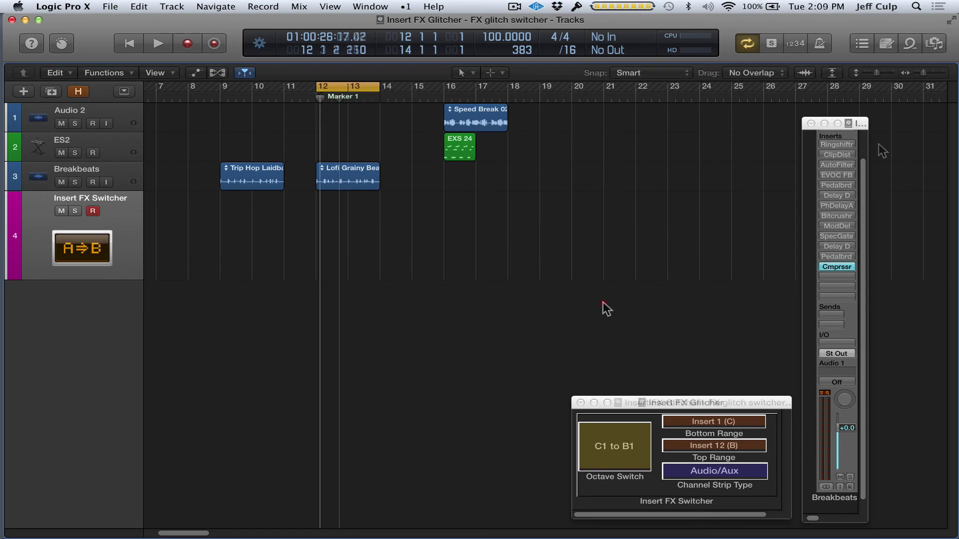
{"action": "left_click", "coordinate": [599, 300]}
{"action": "left_click", "coordinate": [743, 402]}
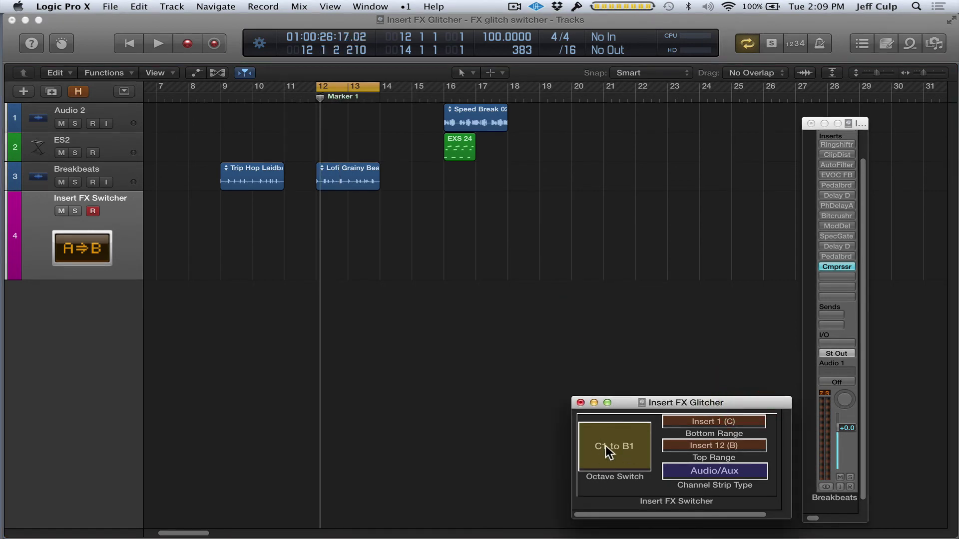
{"action": "left_click", "coordinate": [618, 439]}
{"action": "left_click_drag", "start_coordinate": [619, 444], "coordinate": [622, 437]}
{"action": "mouse_move", "coordinate": [737, 421]}
{"action": "left_mouse_down"}
{"action": "mouse_move", "coordinate": [734, 407]}
{"action": "mouse_move", "coordinate": [727, 472]}
{"action": "mouse_move", "coordinate": [727, 418]}
{"action": "left_mouse_up"}
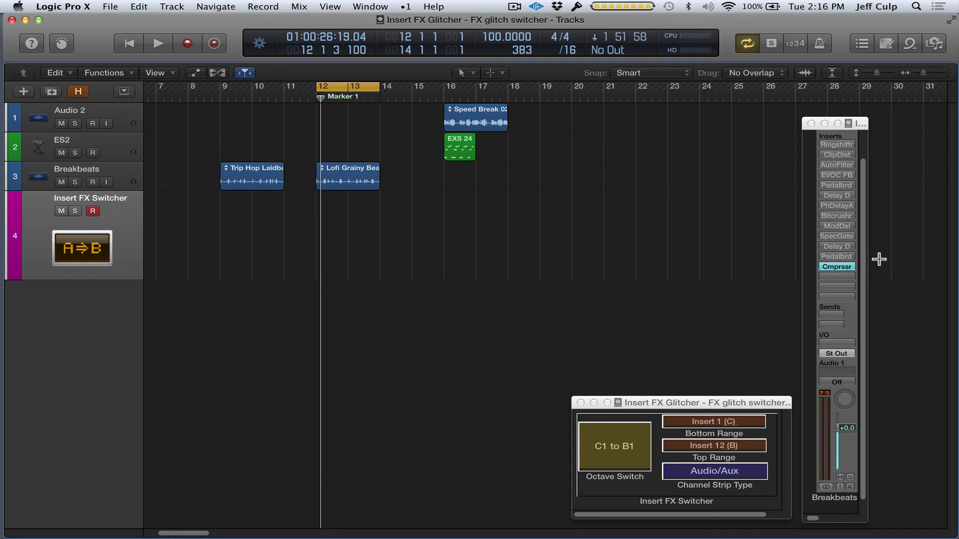
Preview the Ringshifter and Pedalboard plug-ins on Breakbeats, closing each window afterwards.
{"action": "left_click", "coordinate": [836, 145]}
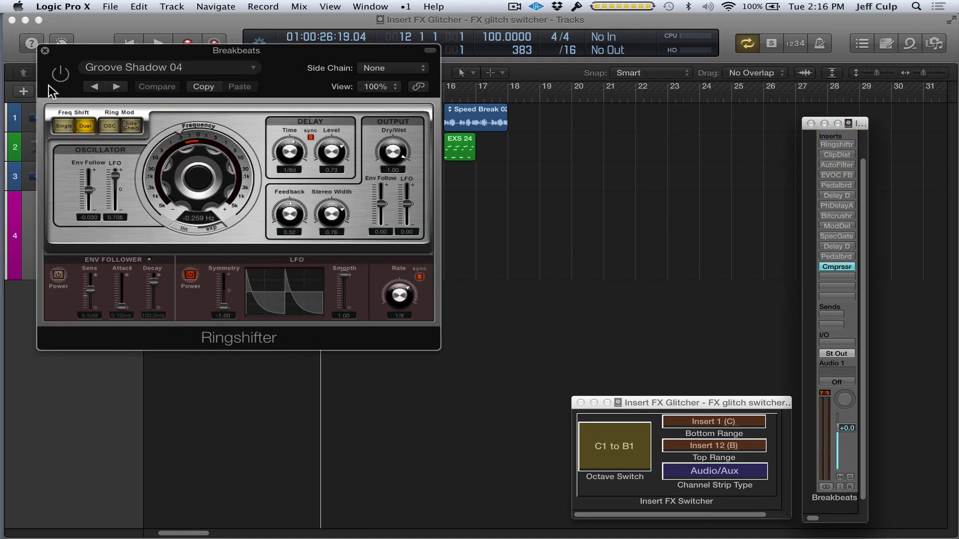
{"action": "left_click", "coordinate": [44, 51]}
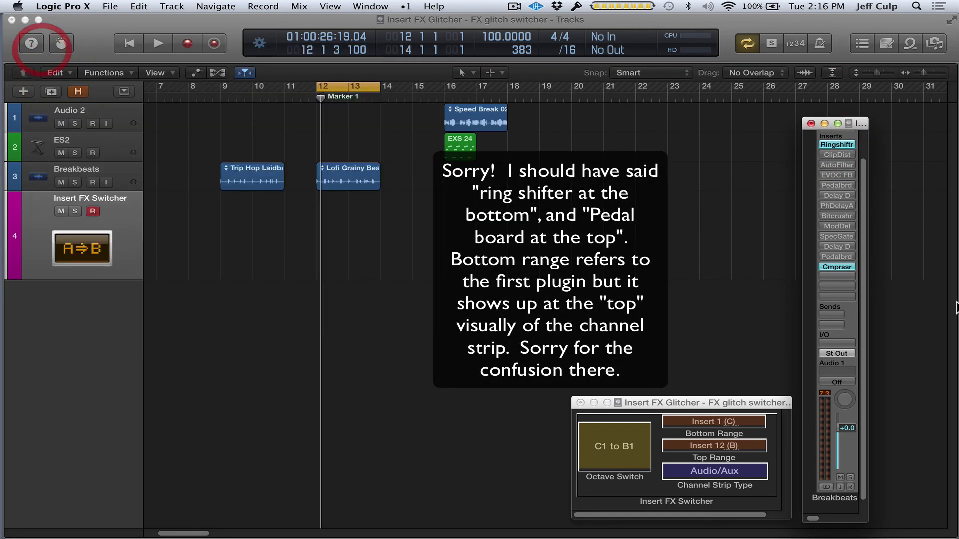
{"action": "left_click", "coordinate": [837, 256]}
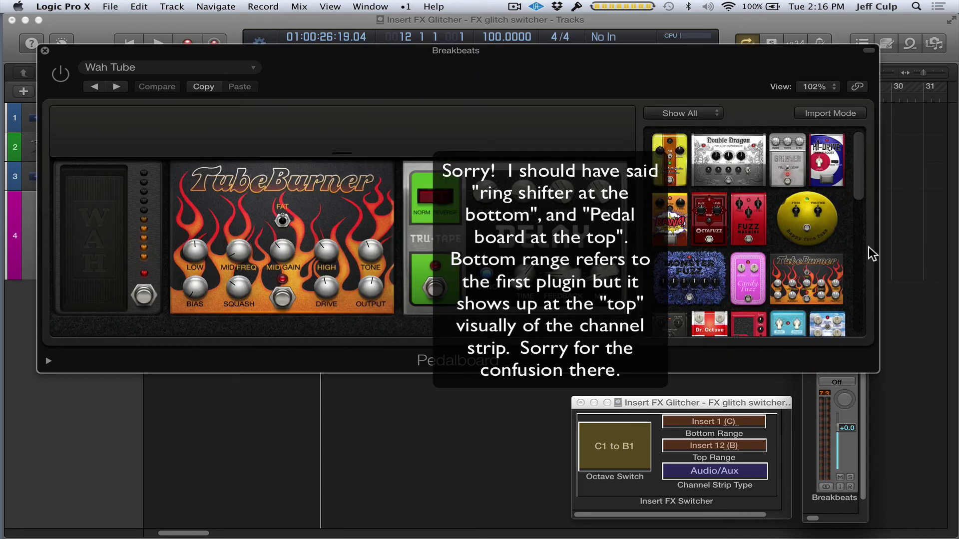
{"action": "left_click", "coordinate": [45, 51]}
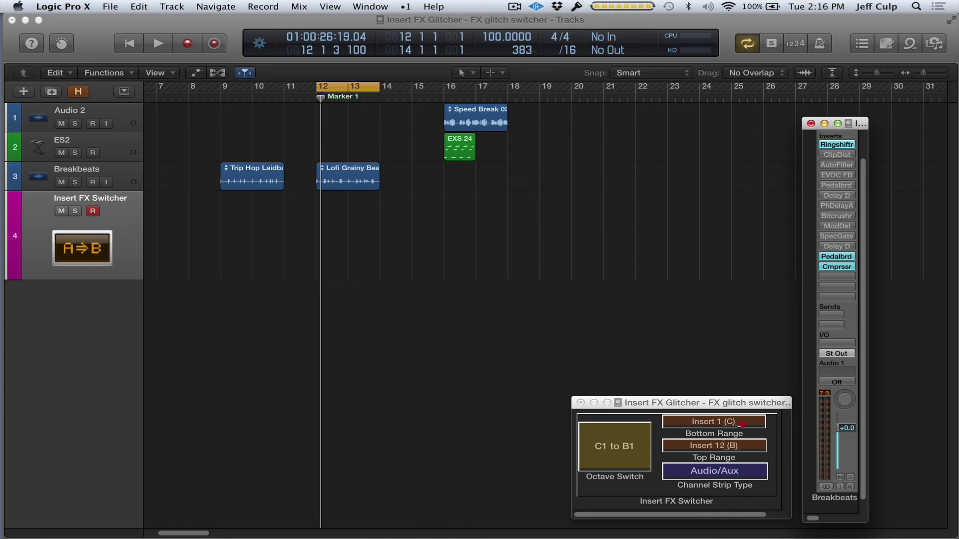
Scroll the range values and toggle Channel Strip Type to Instrument, then back to Audio/Aux.
{"action": "scroll", "coordinate": [743, 423], "scroll_direction": "up", "scroll_amount": 1}
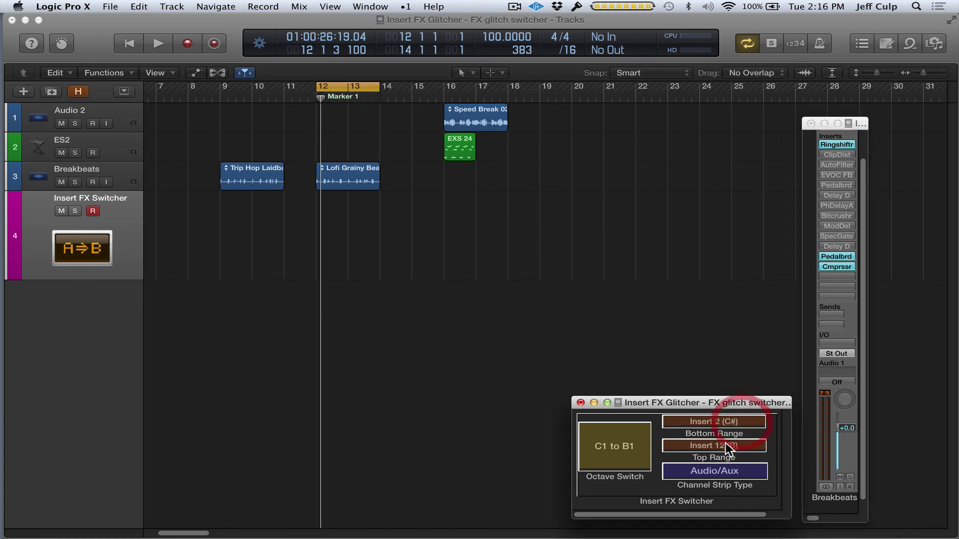
{"action": "scroll", "coordinate": [730, 449], "scroll_direction": "down", "scroll_amount": 1}
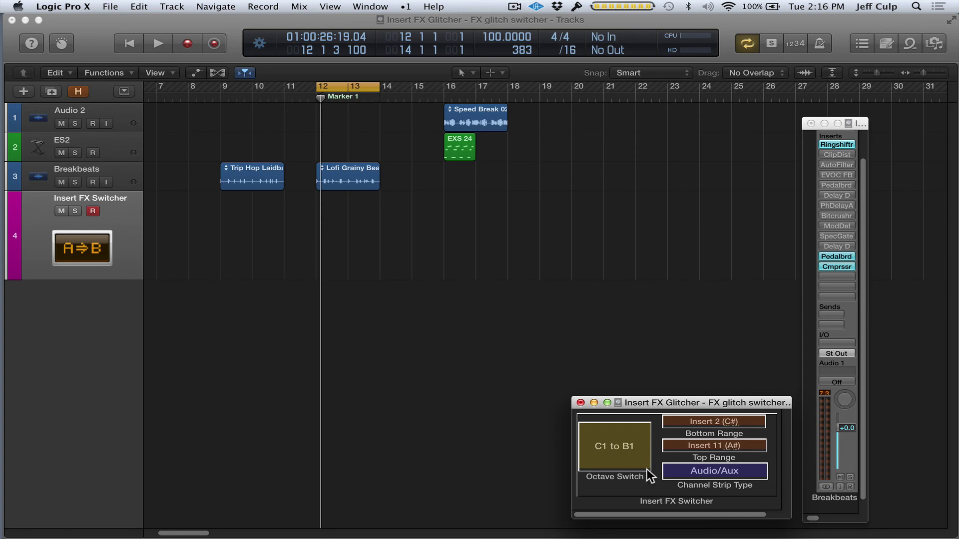
{"action": "left_click", "coordinate": [726, 470]}
{"action": "left_click", "coordinate": [726, 470]}
{"action": "left_click", "coordinate": [726, 471]}
{"action": "left_click", "coordinate": [726, 471]}
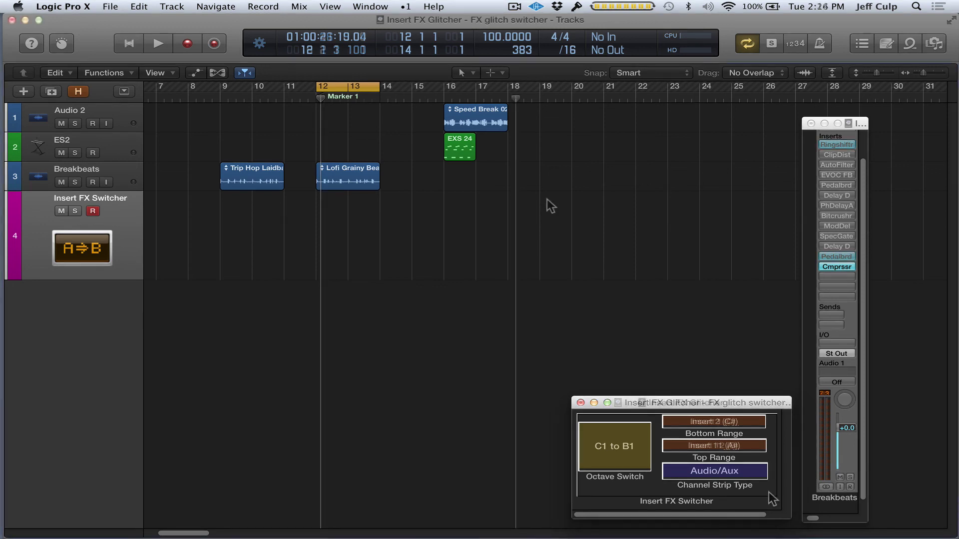
{"action": "left_click", "coordinate": [77, 7]}
{"action": "mouse_move", "coordinate": [88, 39]}
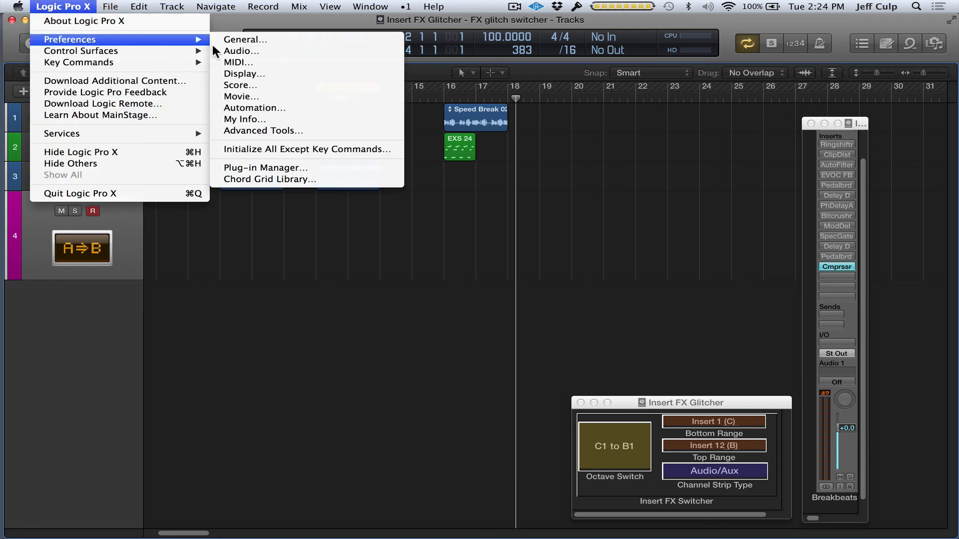
{"action": "left_click", "coordinate": [232, 52]}
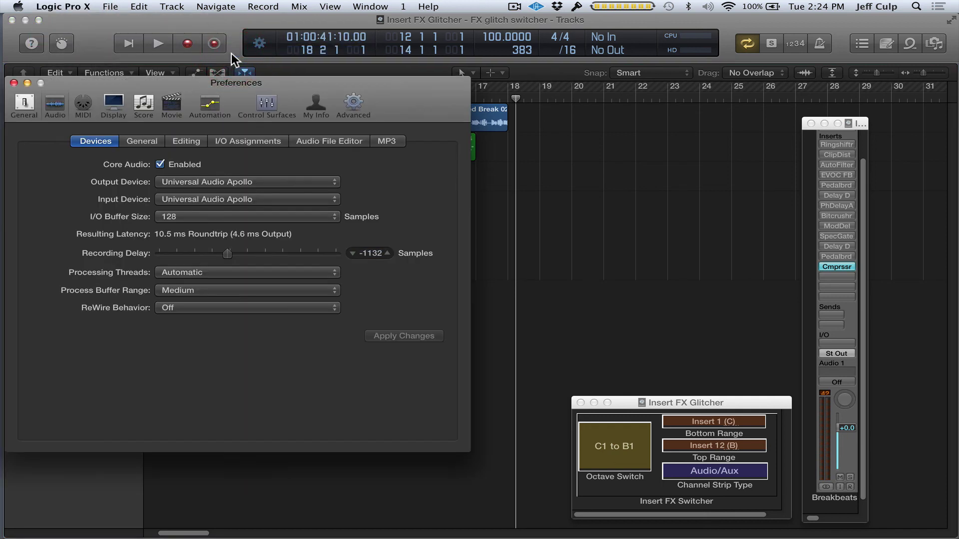
{"action": "left_click", "coordinate": [173, 216]}
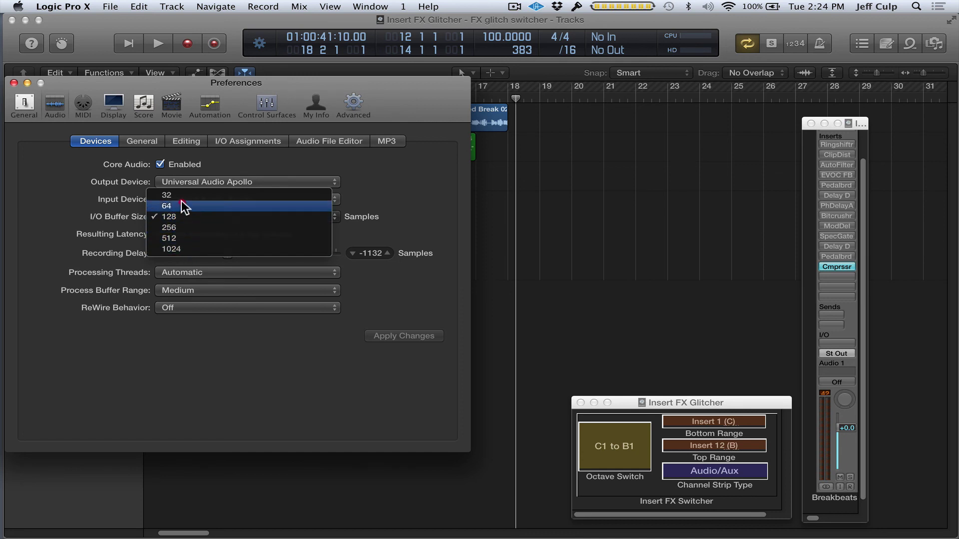
{"action": "left_click", "coordinate": [179, 214]}
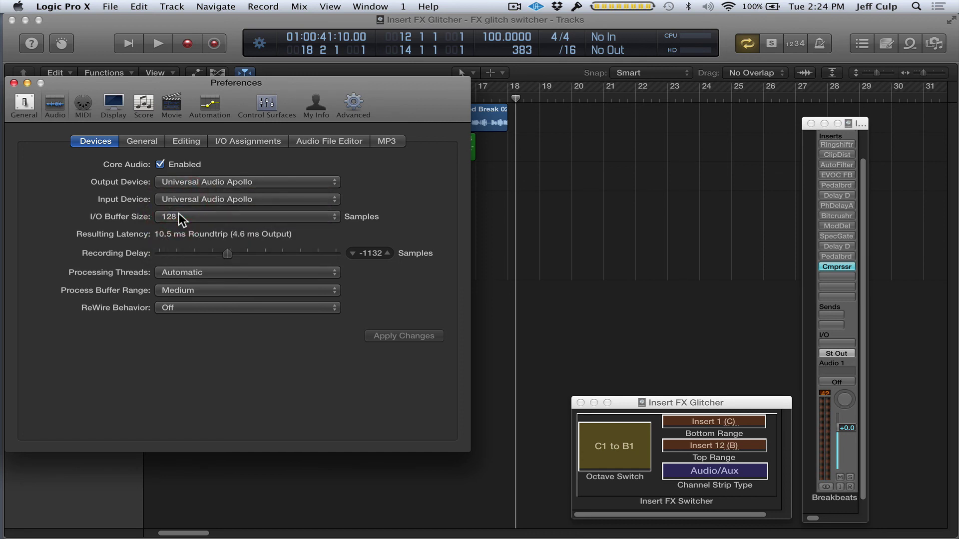
{"action": "left_click", "coordinate": [14, 83]}
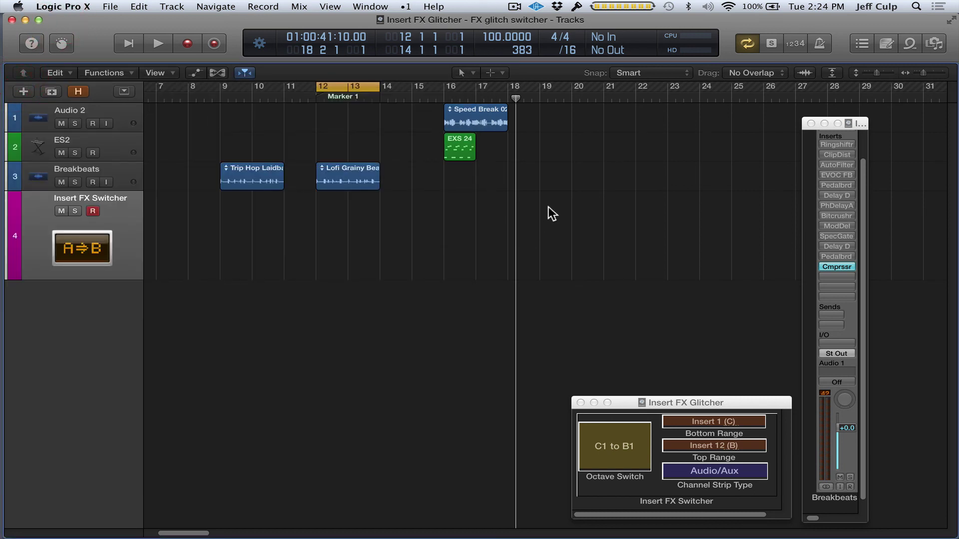